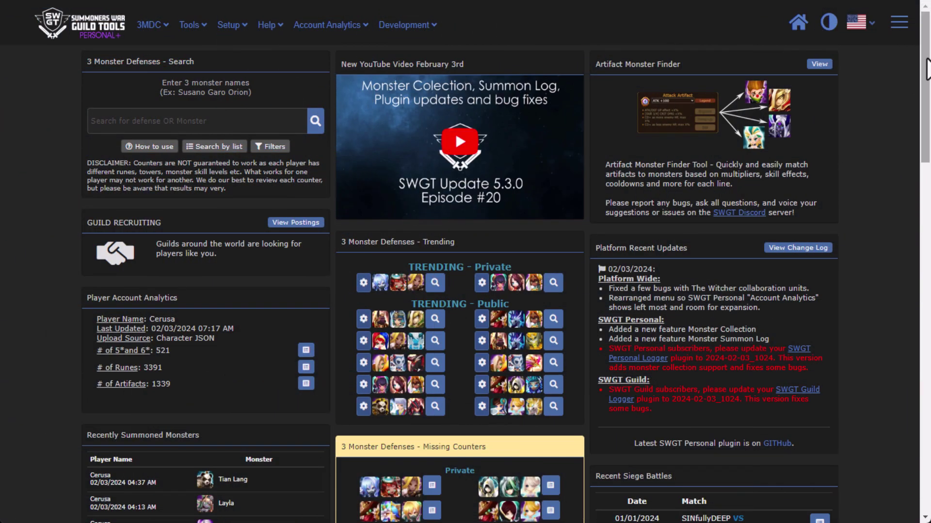
Open the site navigation menu to reach Account Analytics > Monster Collection
left_click(904, 31)
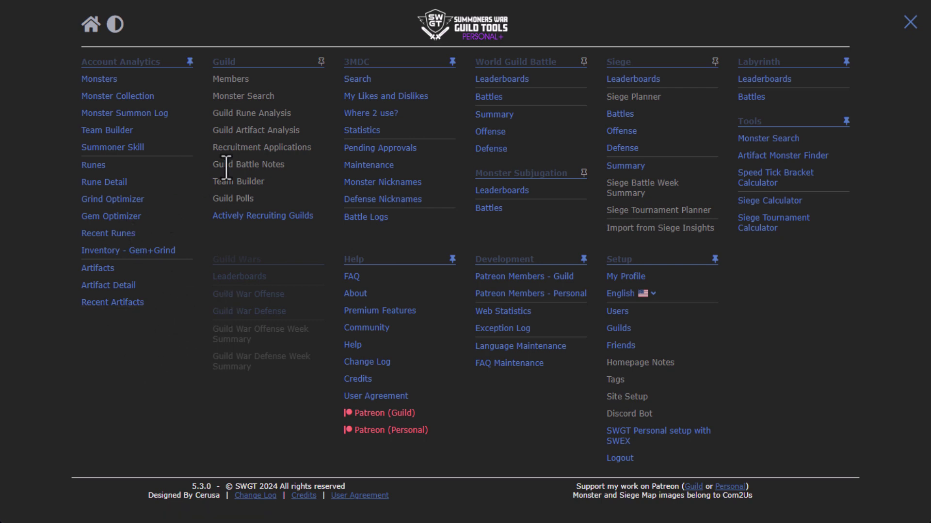
left_click(117, 97)
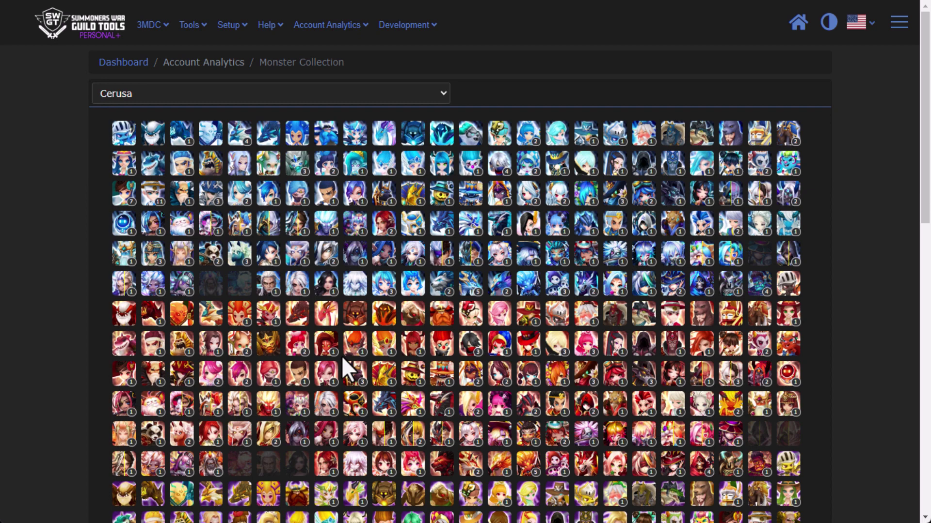
scroll(370, 330, "down", 2)
scroll(323, 317, "down", 2)
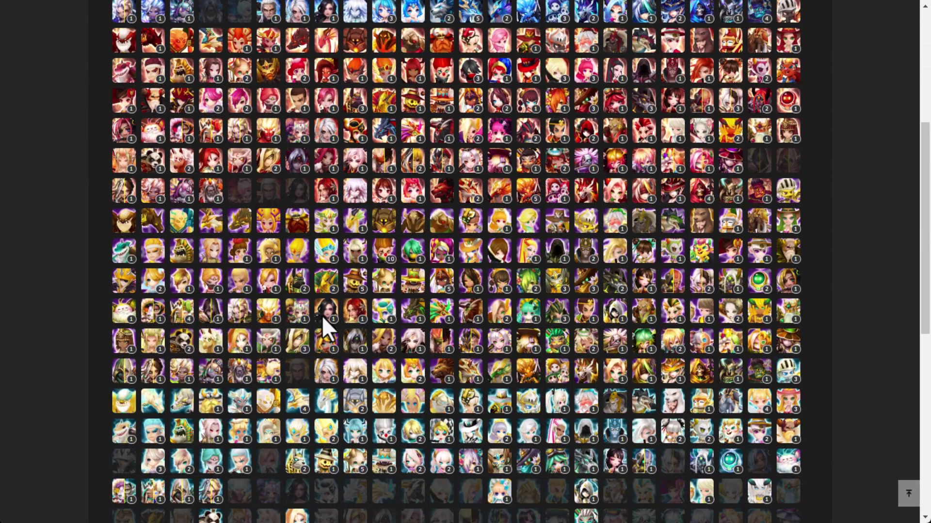
scroll(323, 316, "up", 4)
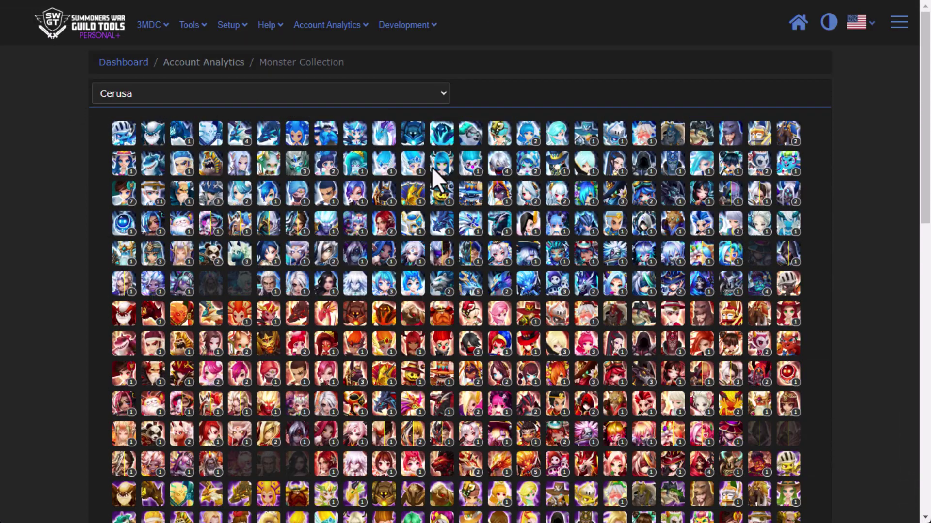
scroll(568, 258, "down", 2)
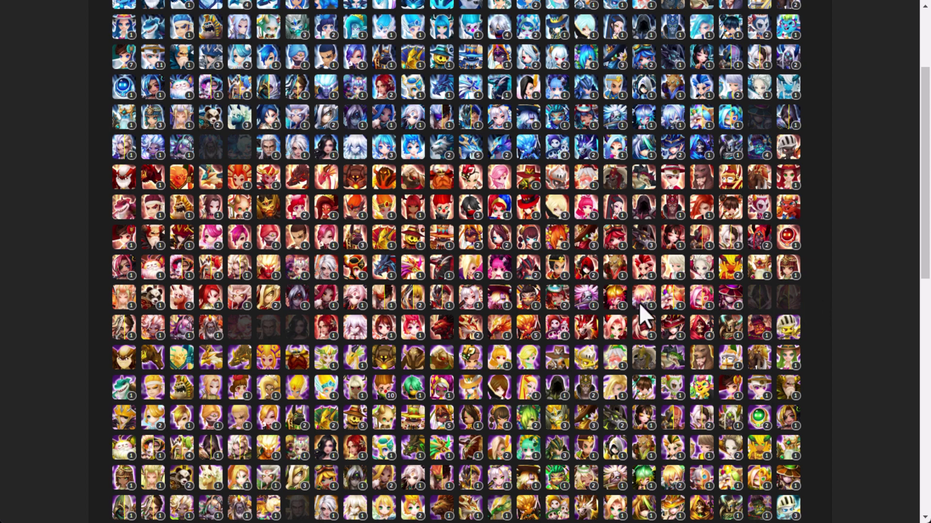
scroll(654, 295, "up", 5)
scroll(737, 249, "up", 3)
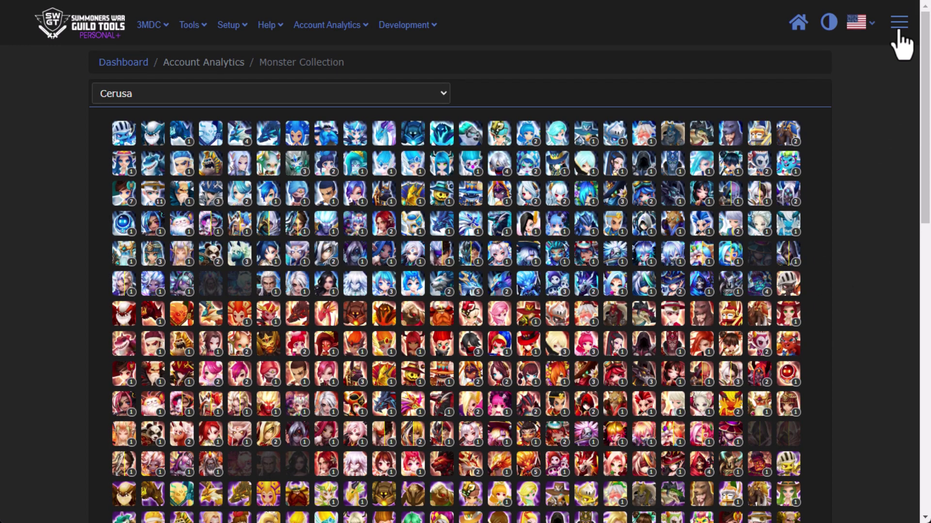
Open the Monster Summon Log and clear the 'fire' search filter
left_click(904, 30)
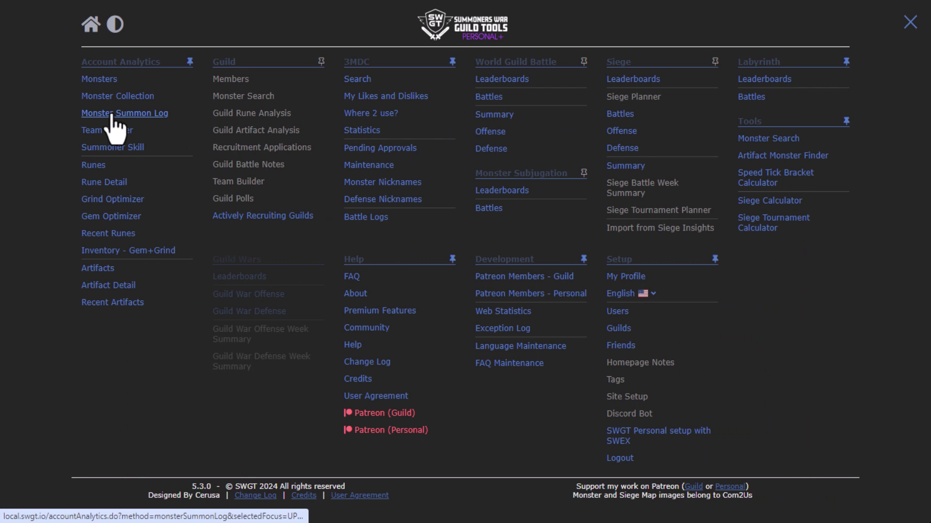
left_click(117, 115)
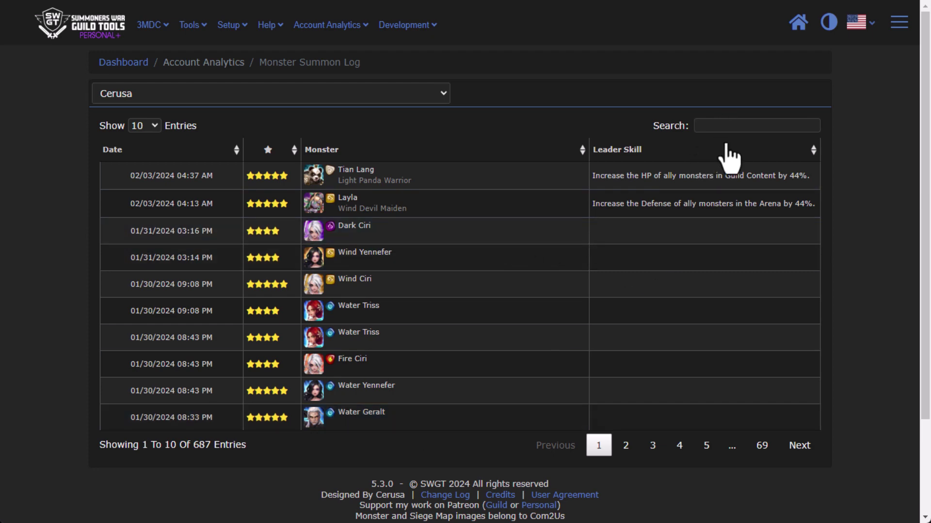
type("fire")
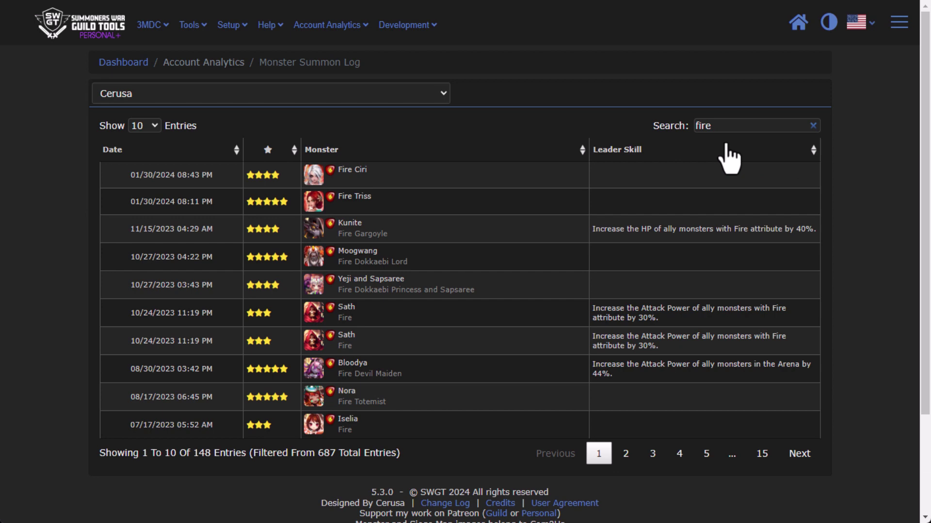
key("BackSpace")
key("BackSpace")
key("BackSpace")
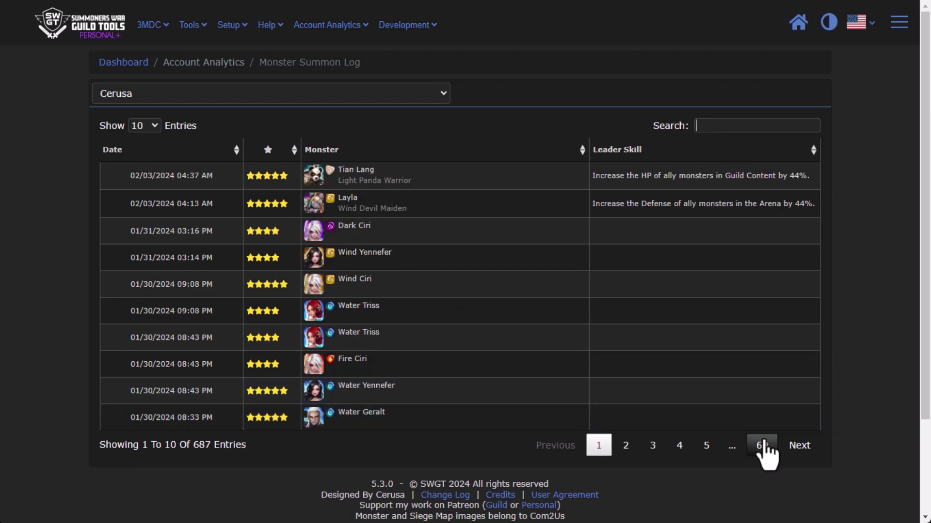
Jump to last page 69 (entries 681-687), then open and close the player dropdown
left_click(761, 445)
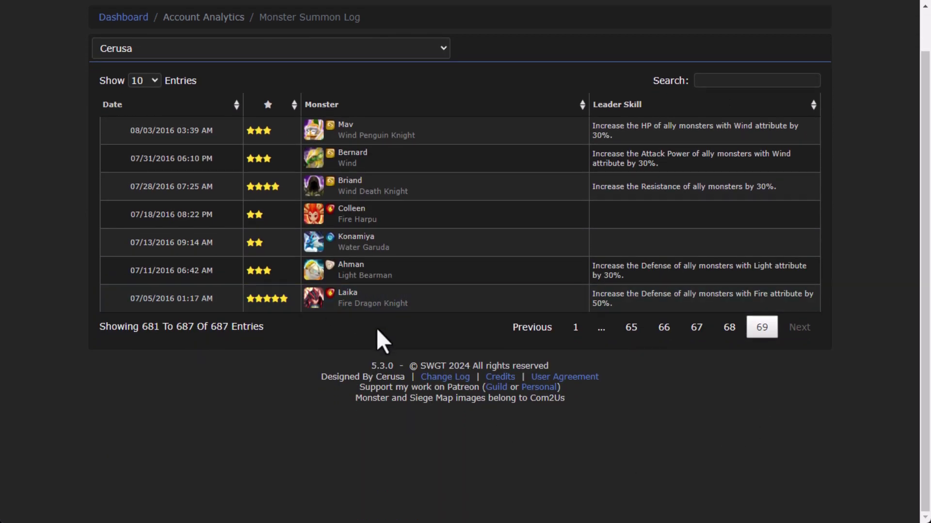
scroll(385, 328, "up", 2)
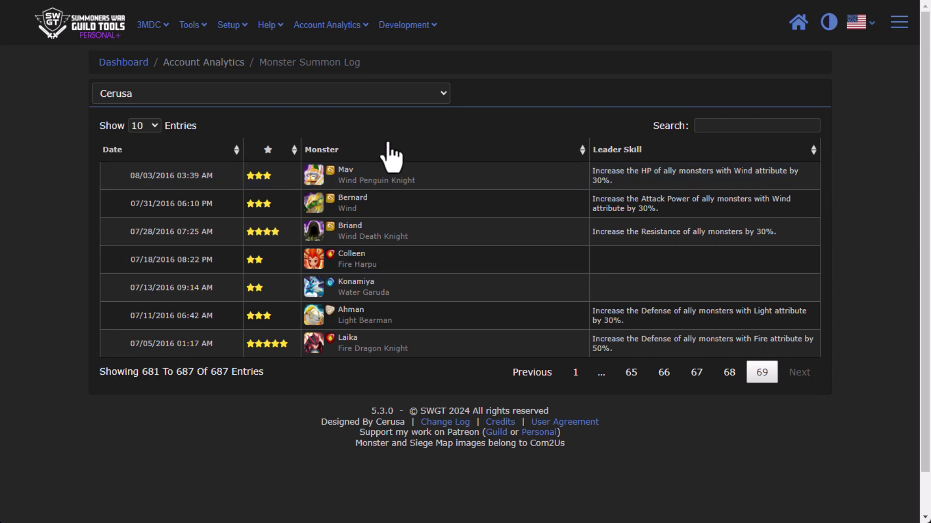
left_click(378, 99)
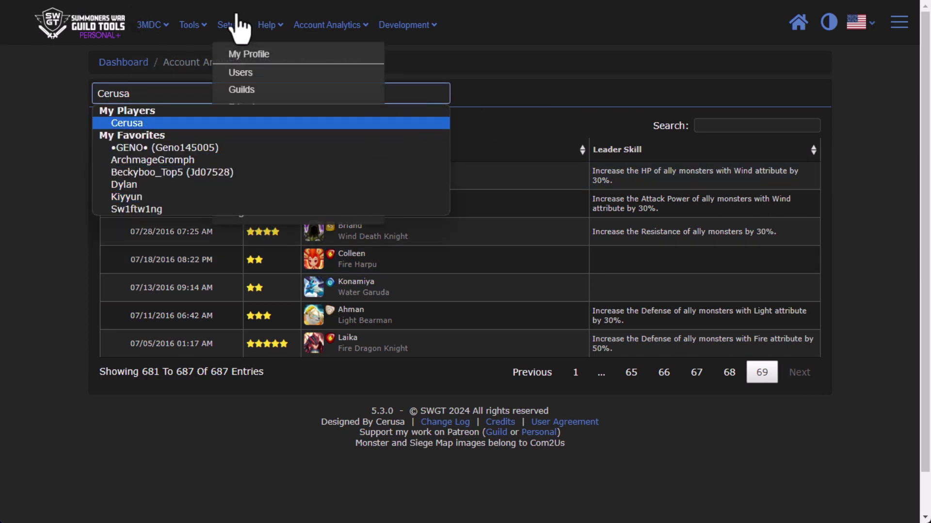
left_click(395, 73)
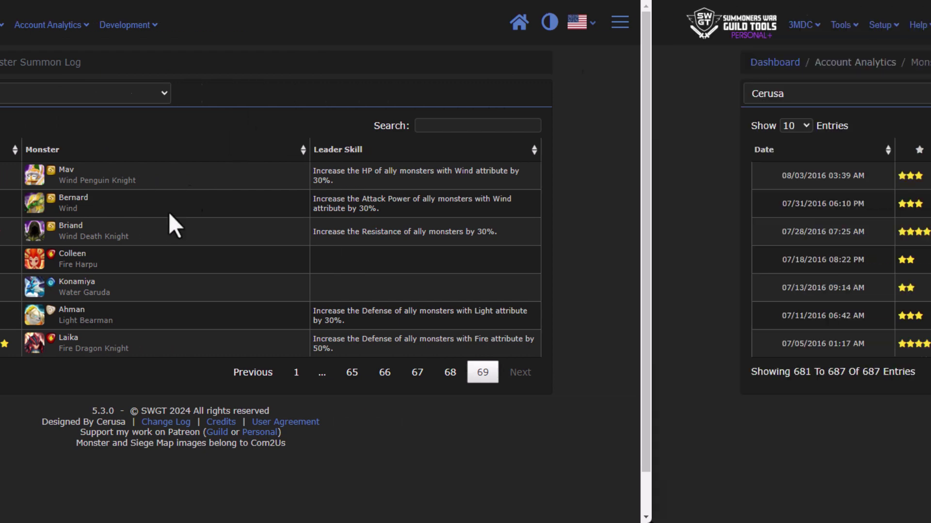
Open the Change Log page from the footer link to view the 5.3.0 notes
left_click(469, 420)
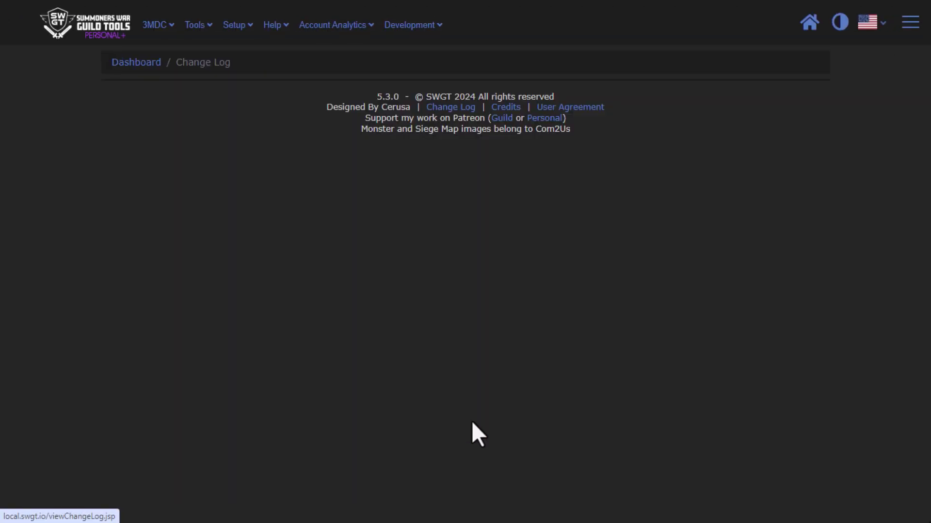